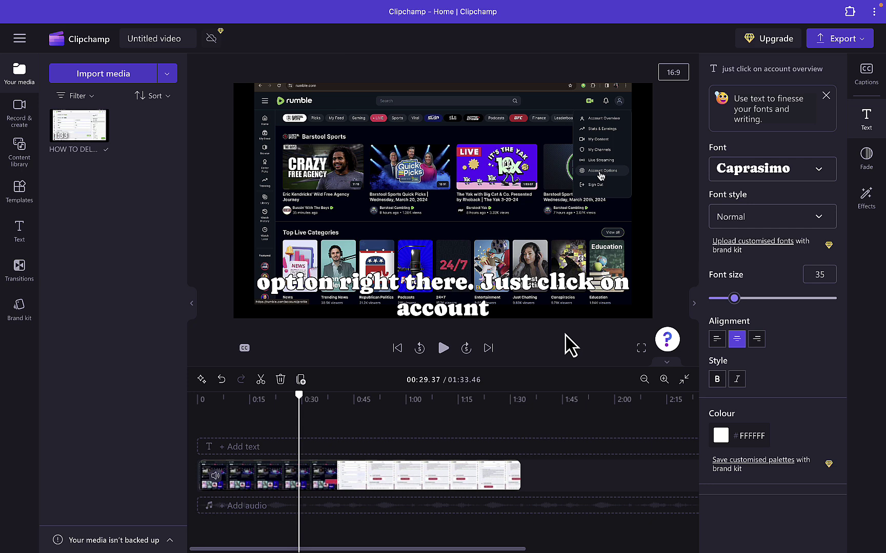
- Show the clip's auto-captions and full transcript in the Captions panel
click(866, 74)
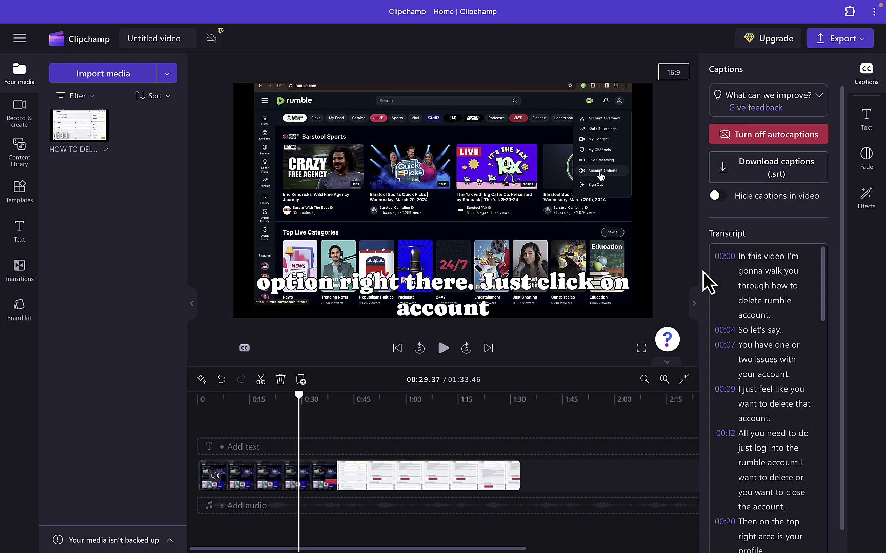
- Return home without syncing, then open and dismiss the existing video project's options
click(21, 39)
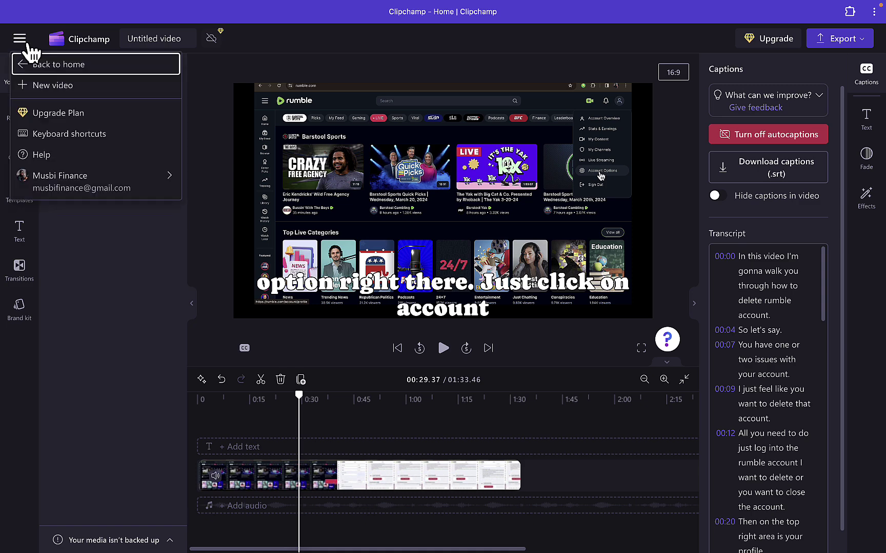
click(57, 74)
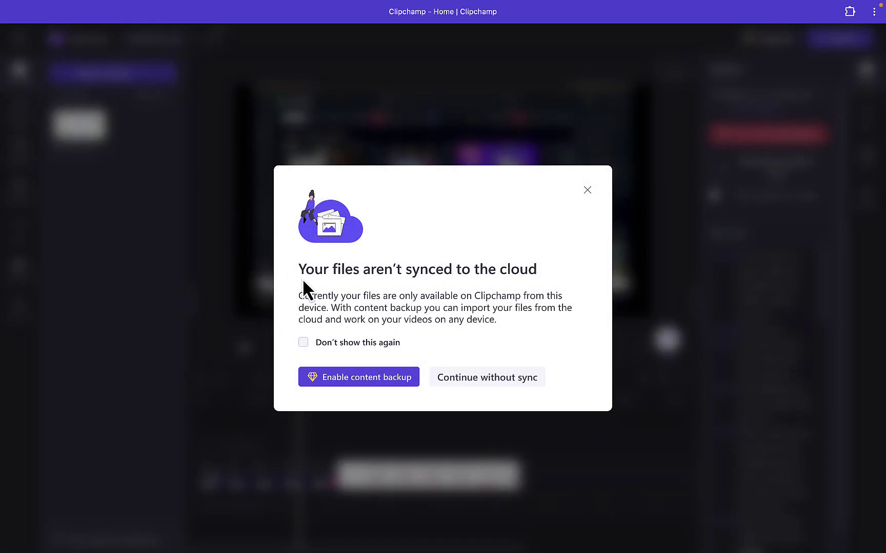
click(468, 379)
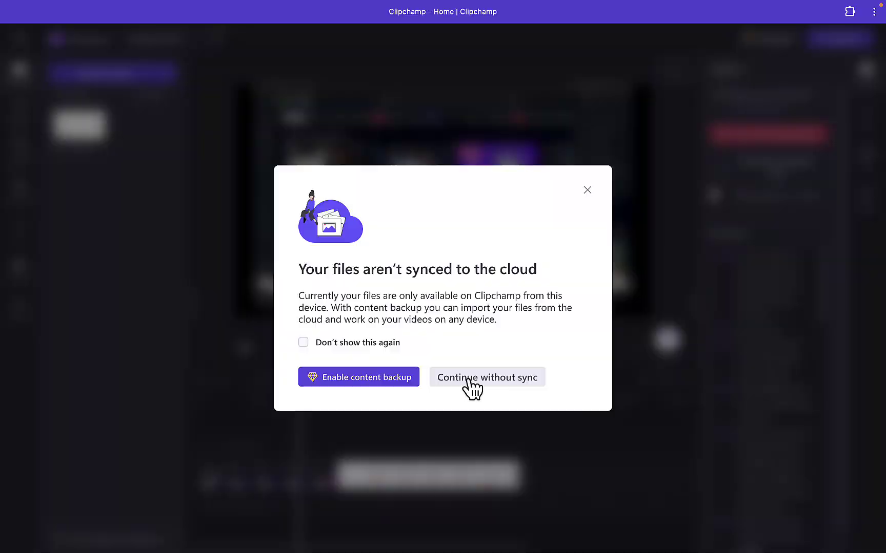
scroll(468, 379, down, 2)
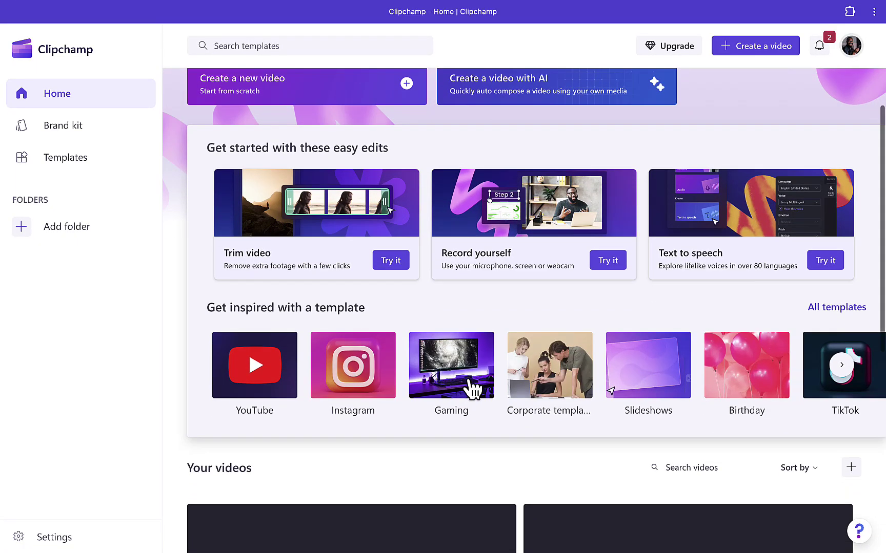
scroll(468, 380, down, 2)
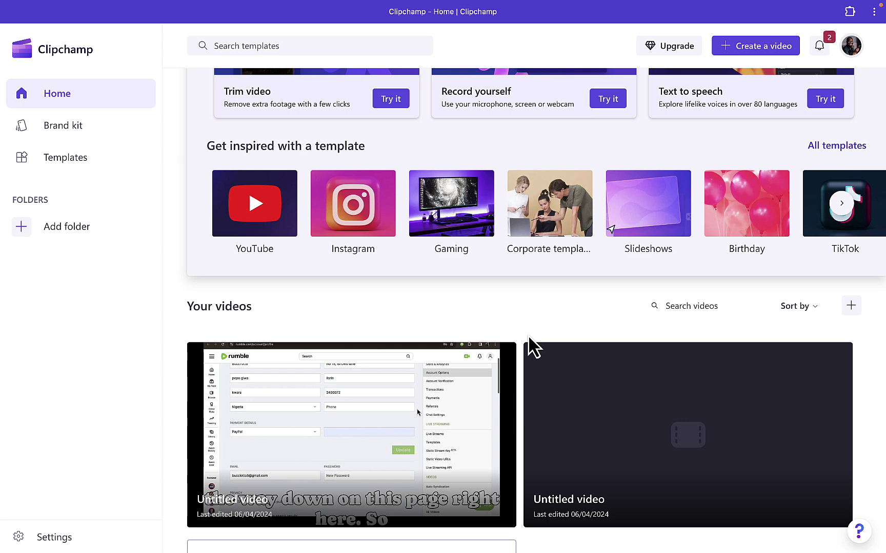
scroll(527, 336, down, 3)
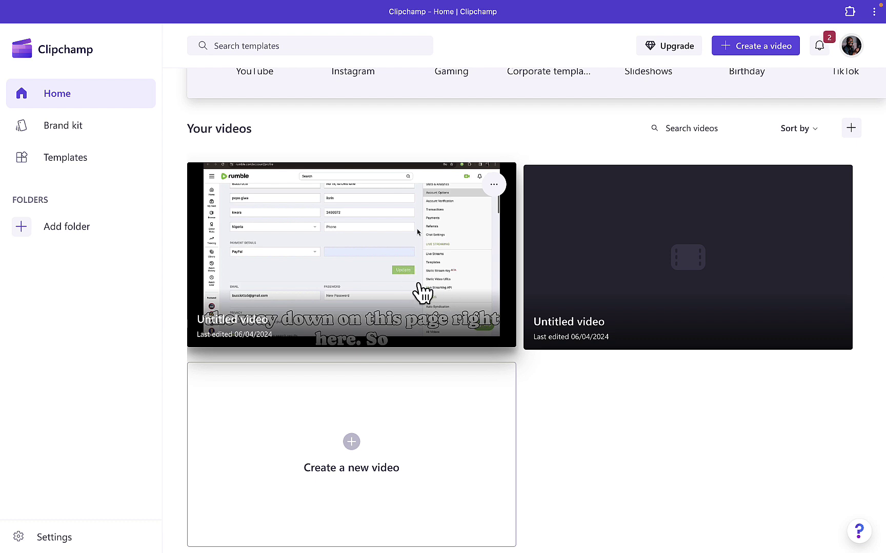
click(493, 184)
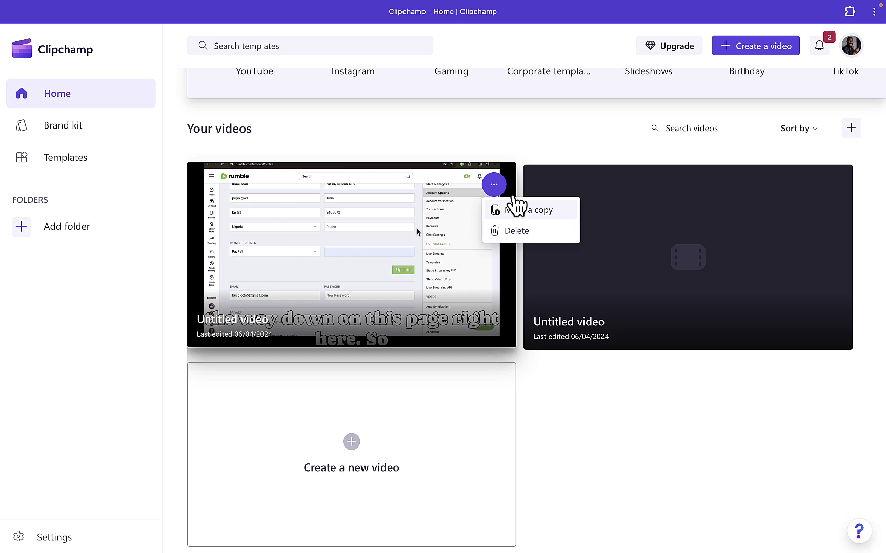
click(524, 159)
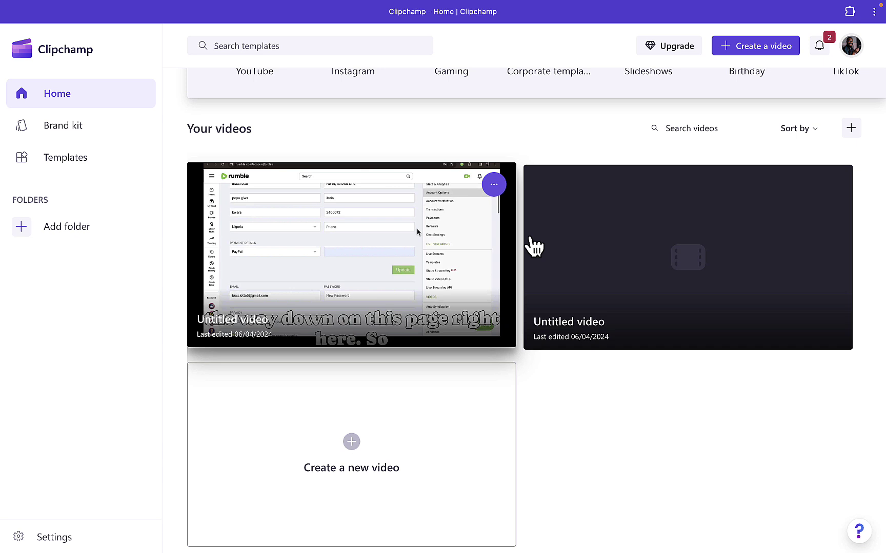
scroll(527, 357, down, 1)
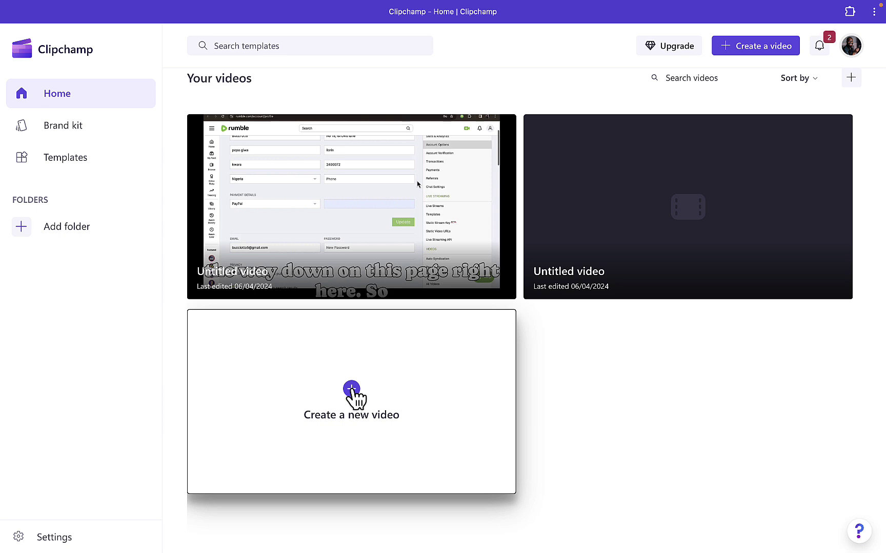
- Create a new video, import the Rumble account name MP4, and place it on the timeline
click(351, 391)
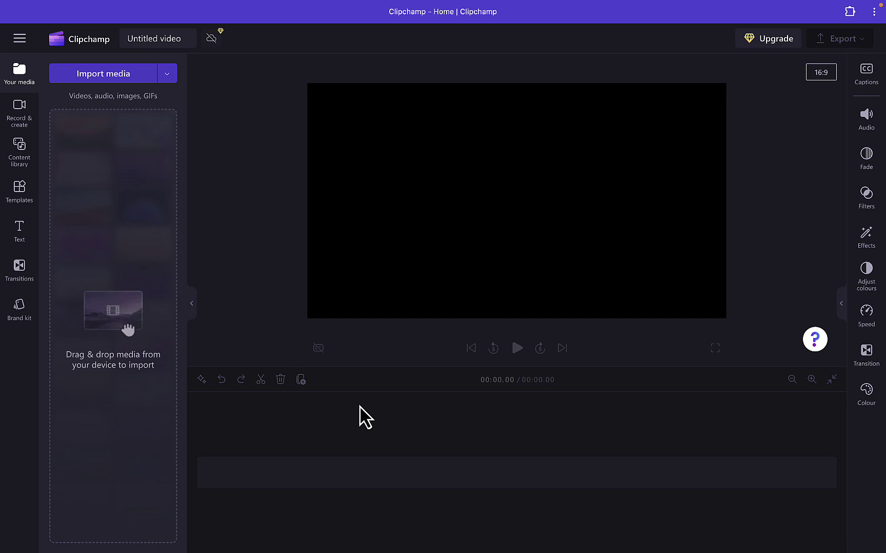
click(107, 77)
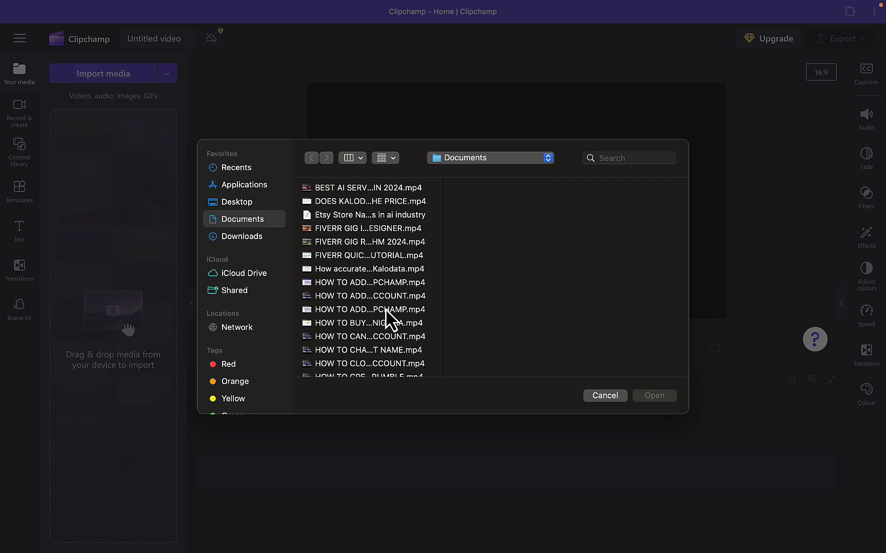
scroll(389, 320, down, 2)
scroll(390, 319, down, 1)
scroll(390, 320, down, 1)
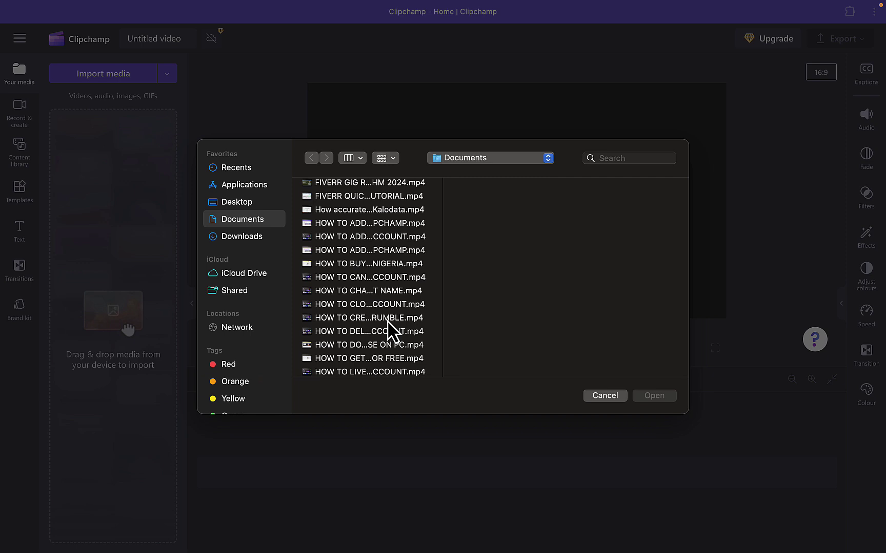
click(377, 291)
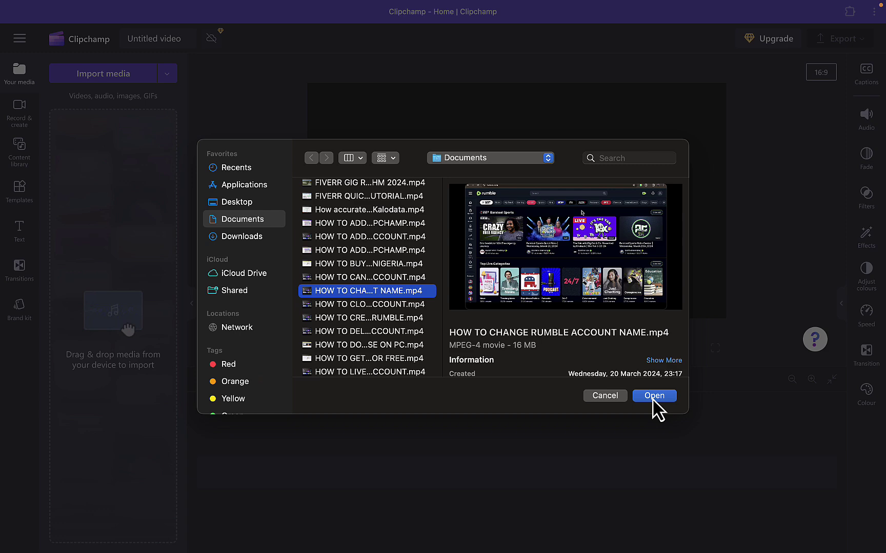
click(654, 398)
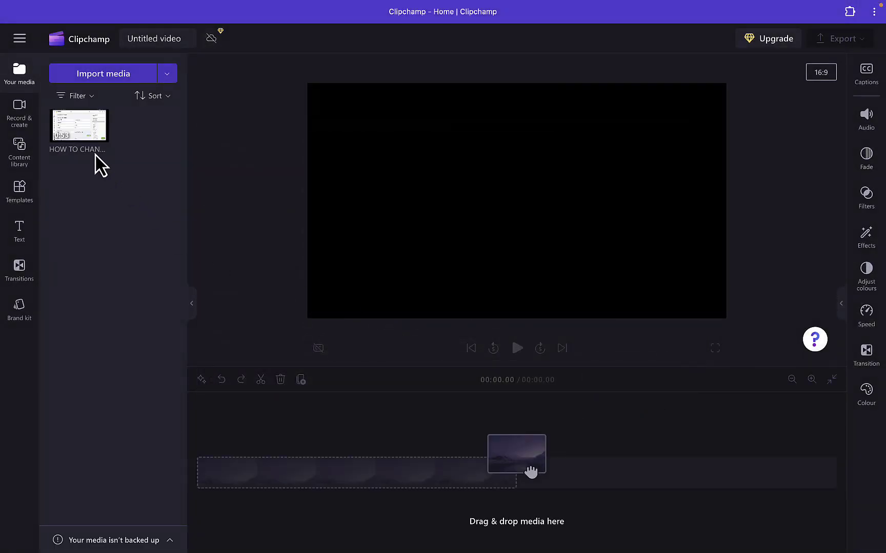
drag(86, 139, 341, 484)
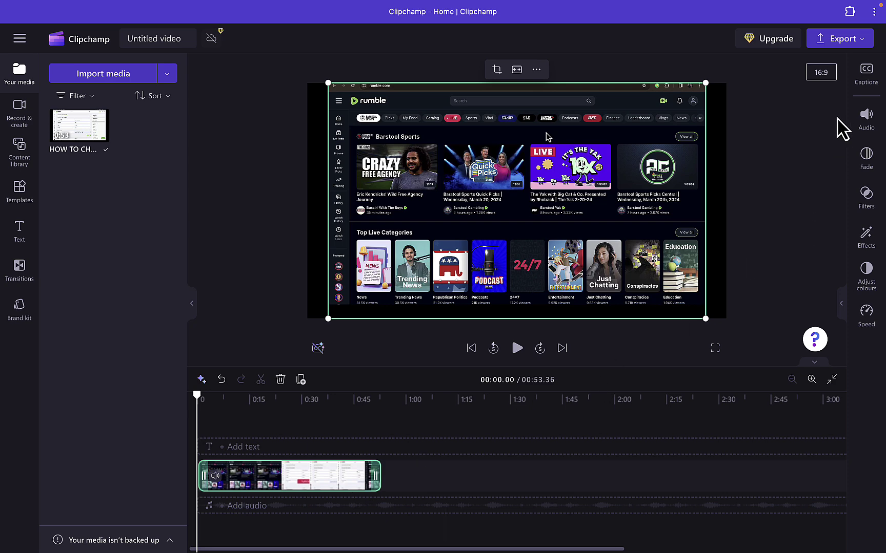
- Turn on autocaptions with English transcription for the imported clip
click(870, 81)
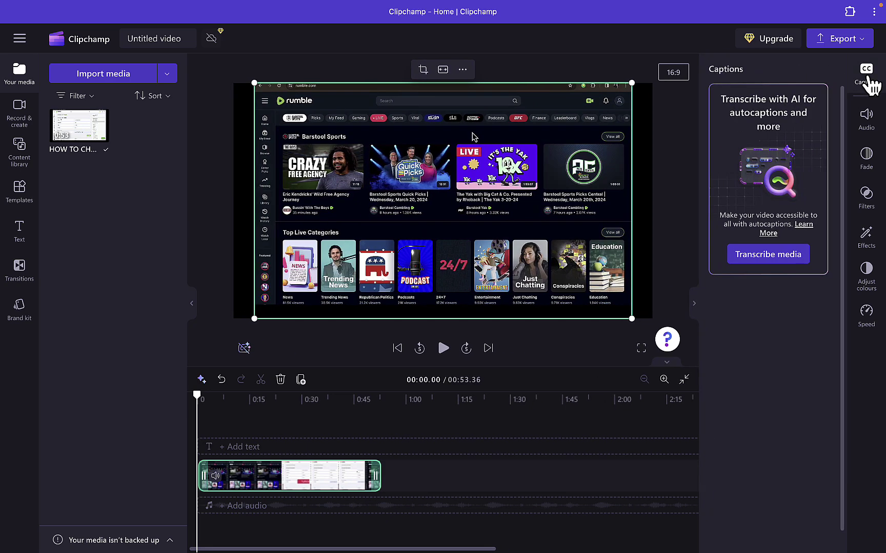
click(768, 256)
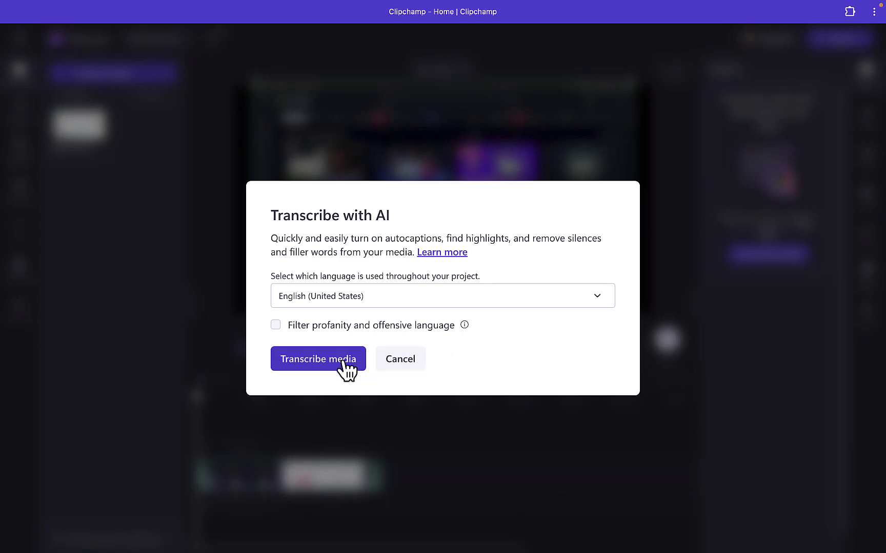
click(322, 371)
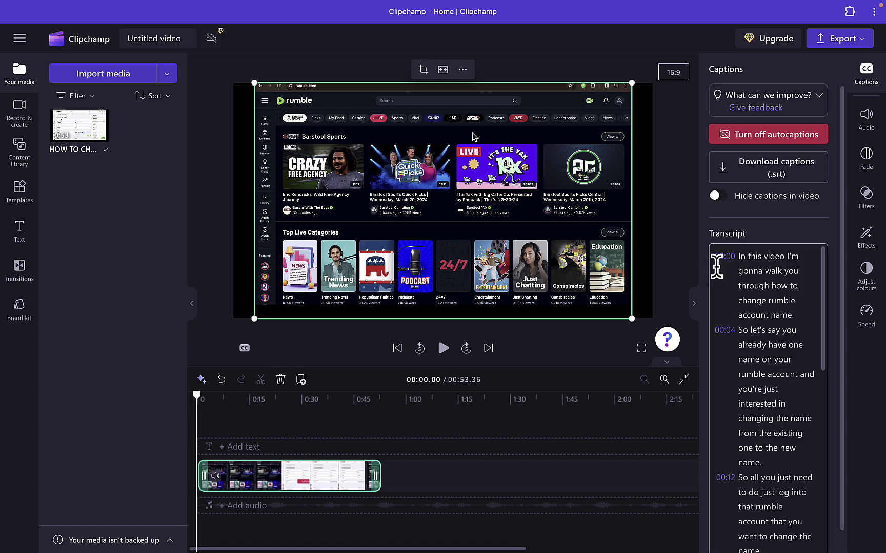
- Play the preview, pause on a caption line, and select the caption
key(space)
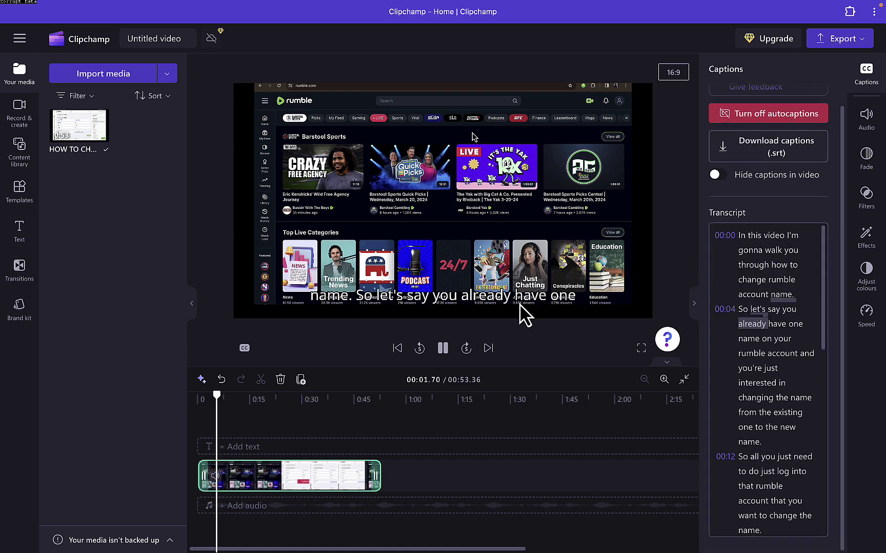
click(484, 317)
click(494, 311)
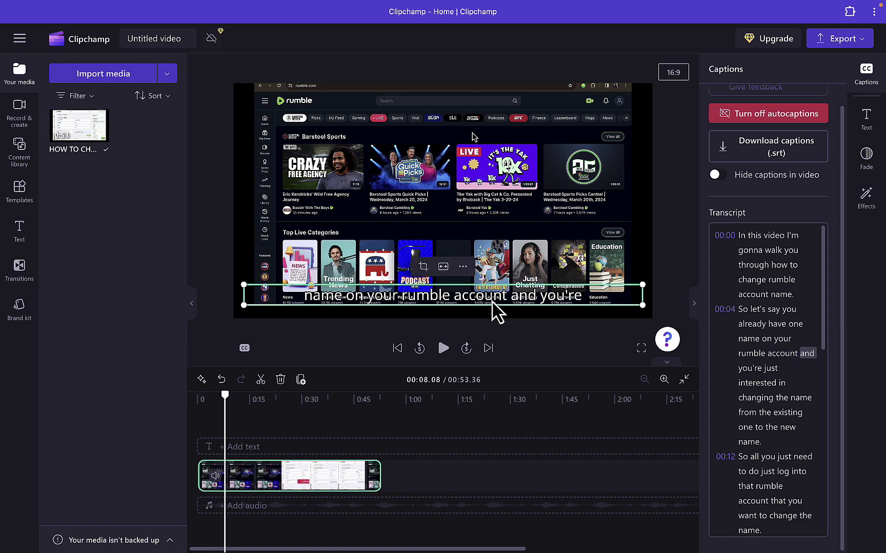
- Set the caption font to Pacifico, Normal style, size 33, and bold
click(785, 174)
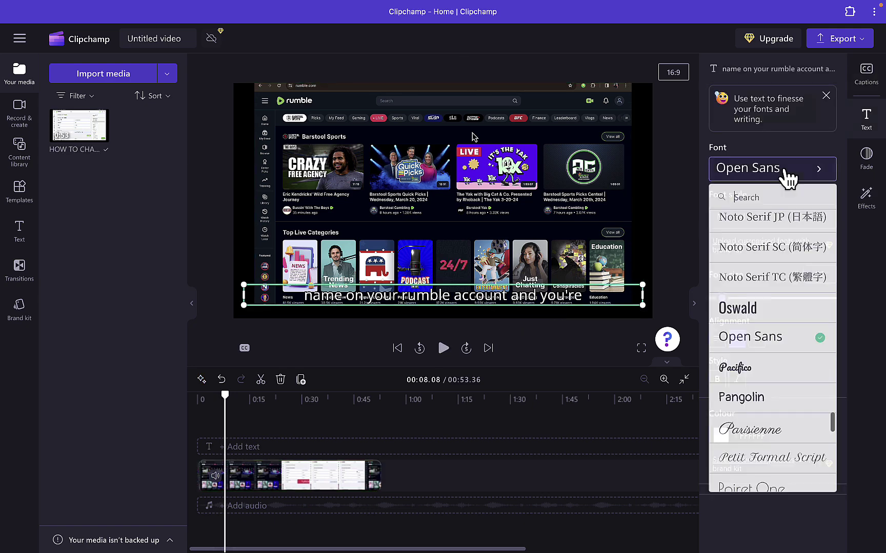
click(749, 369)
click(754, 219)
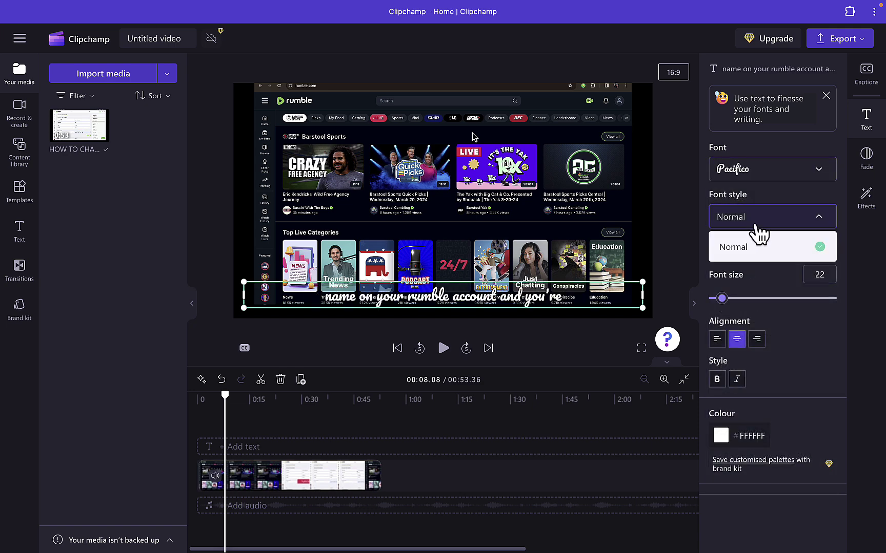
click(778, 220)
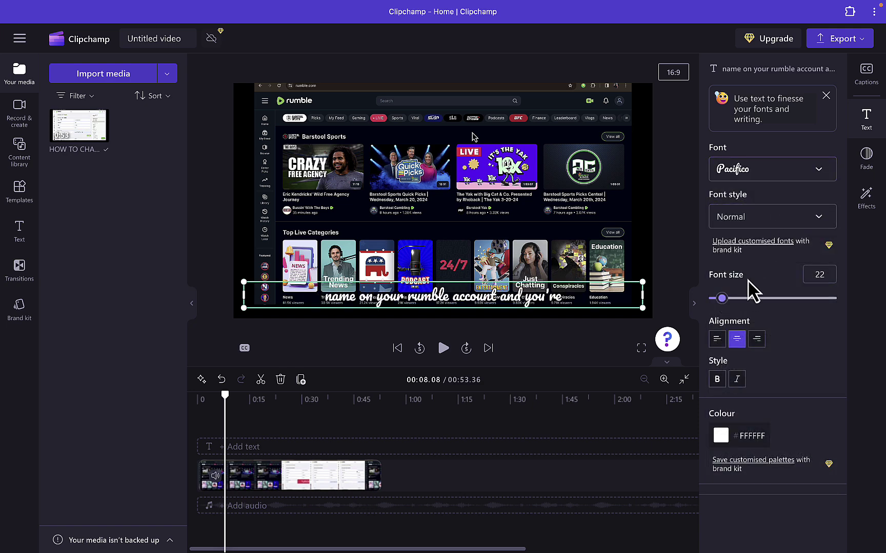
drag(732, 308, 739, 308)
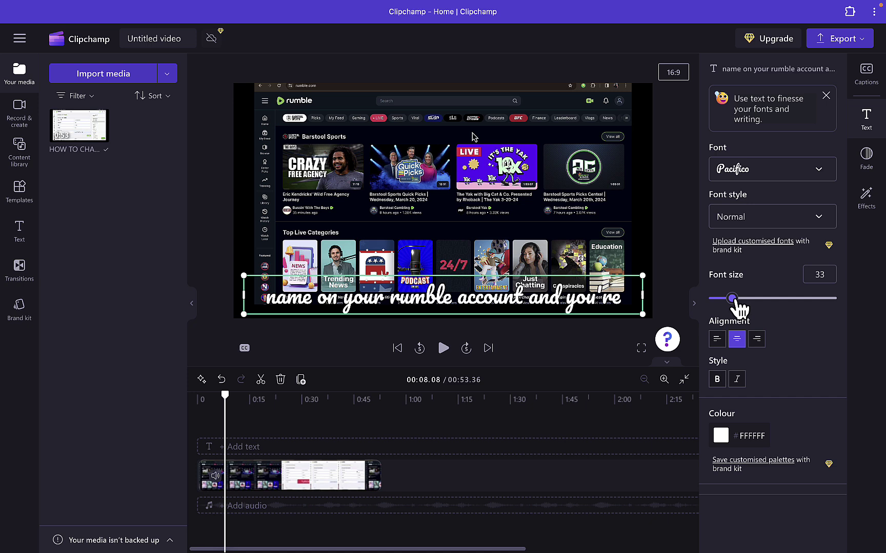
click(718, 379)
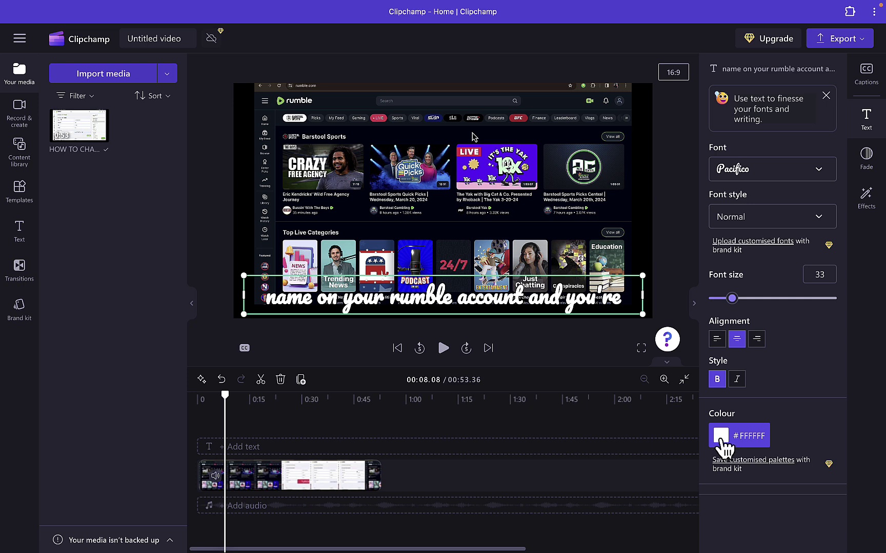
- Try red, yellow, purple and pink, then settle on green caption text
click(724, 446)
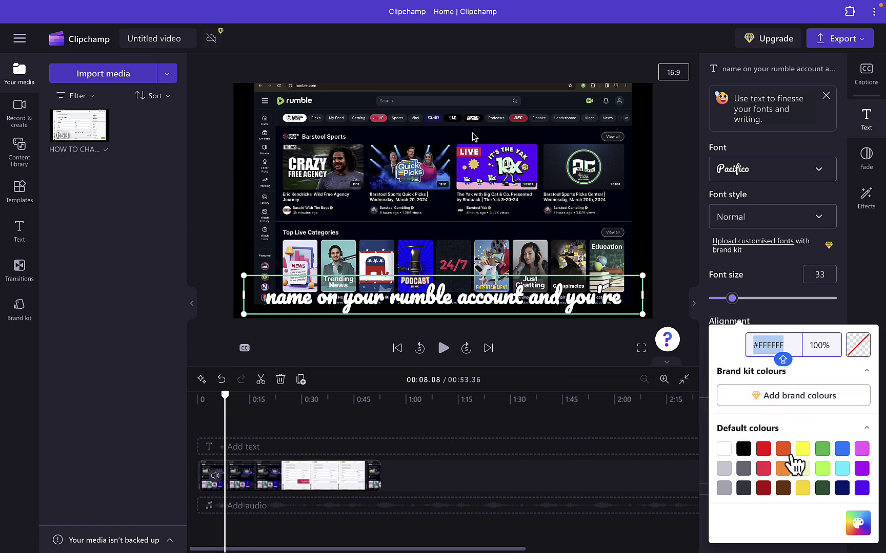
click(765, 451)
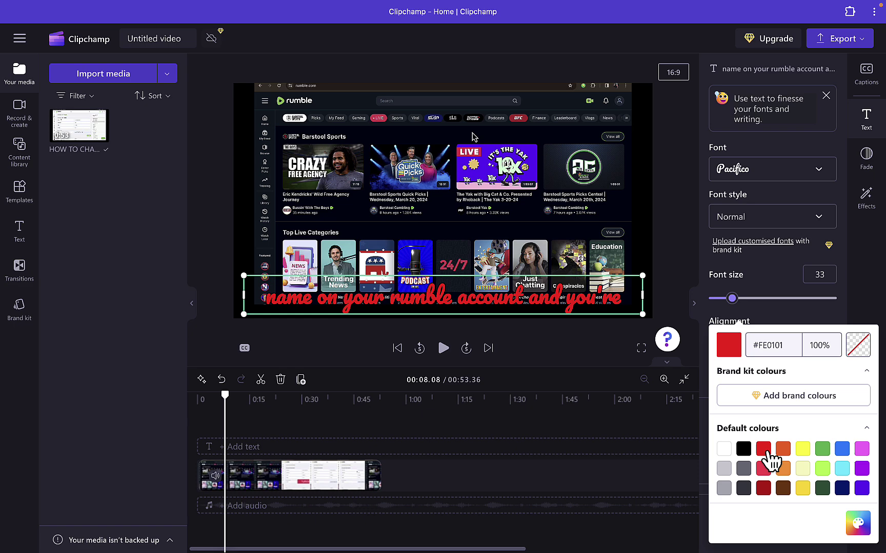
click(805, 452)
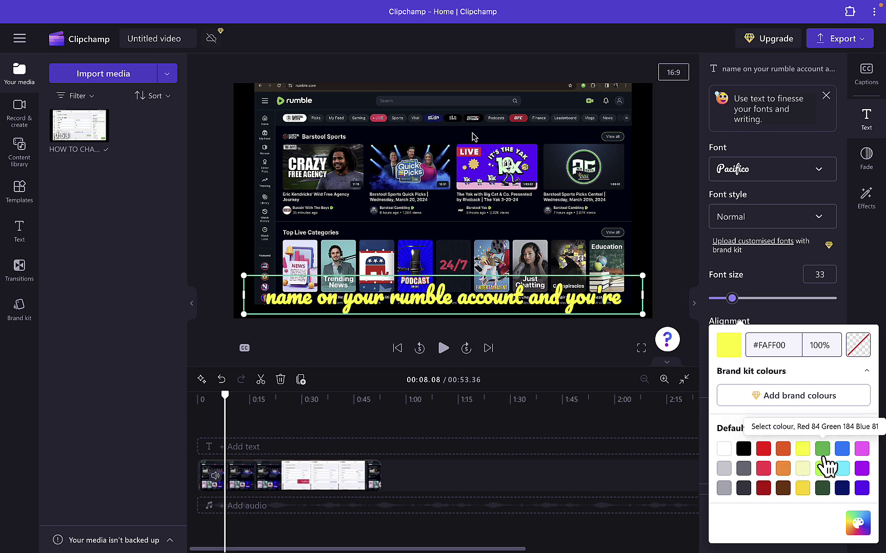
click(862, 469)
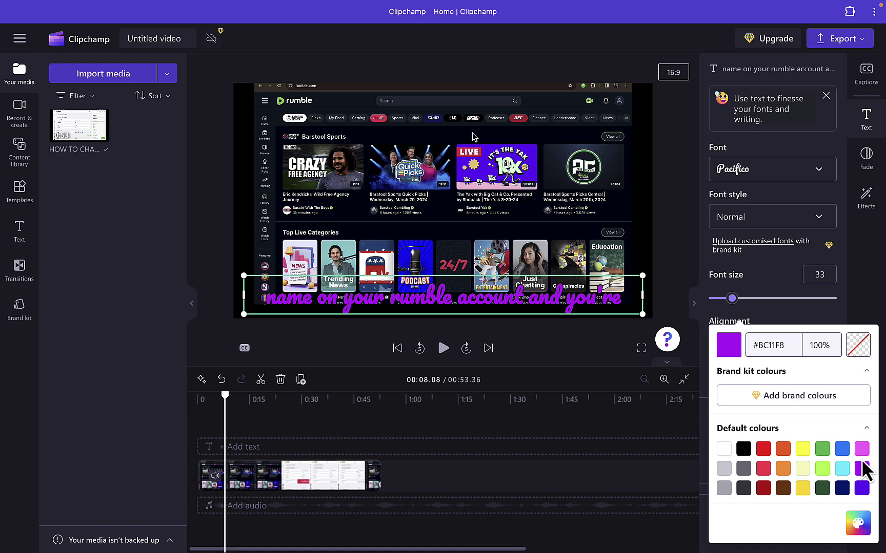
click(861, 450)
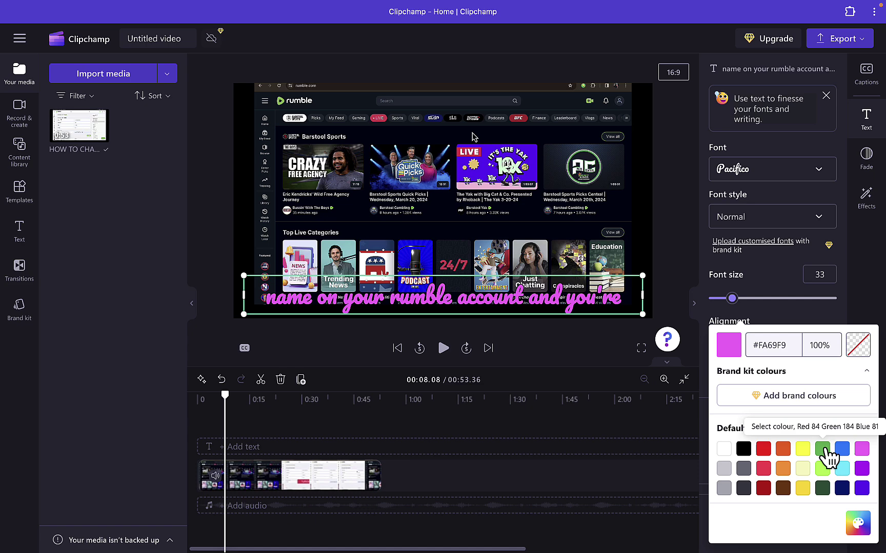
click(824, 449)
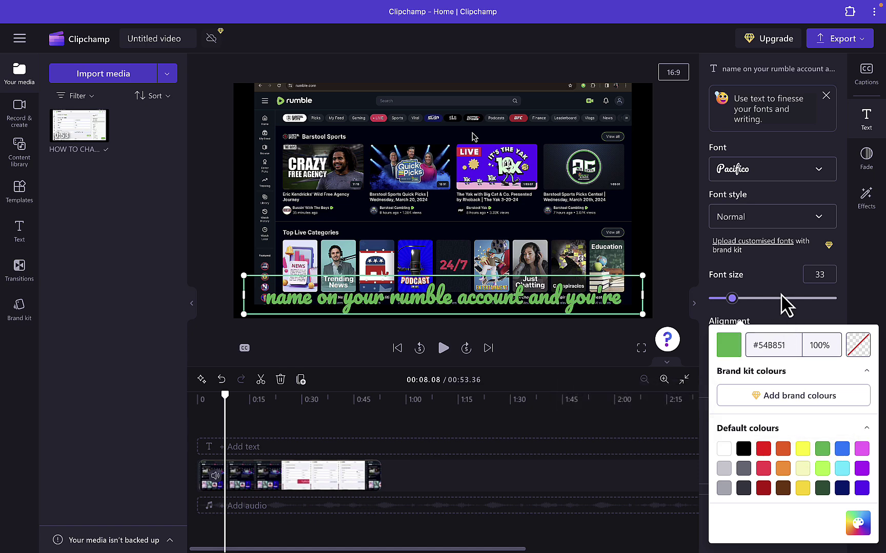
click(786, 276)
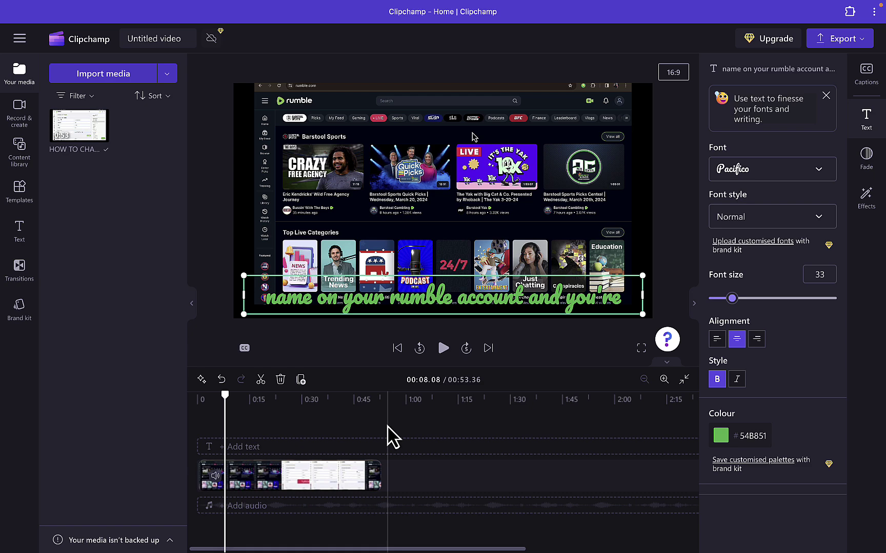
- Preview the styled captions until 00:19.10, then browse the text presets and video templates
key(space)
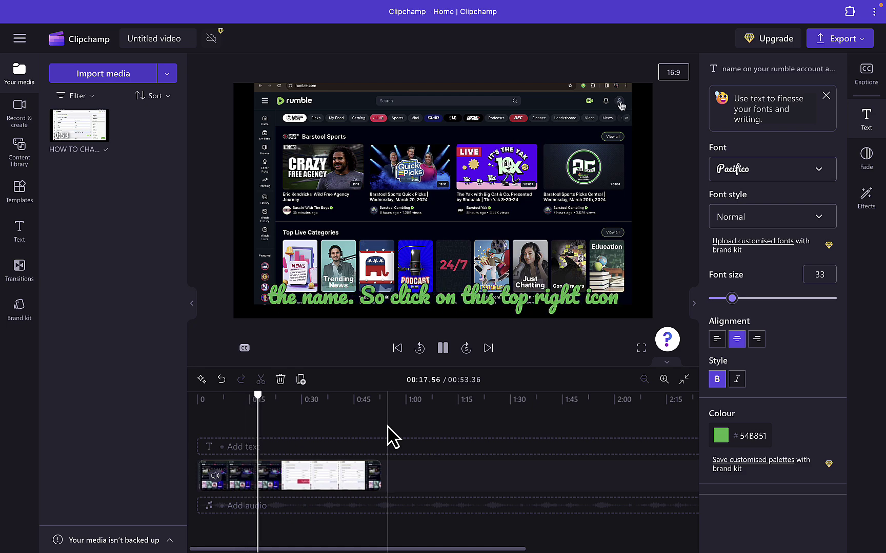
key(space)
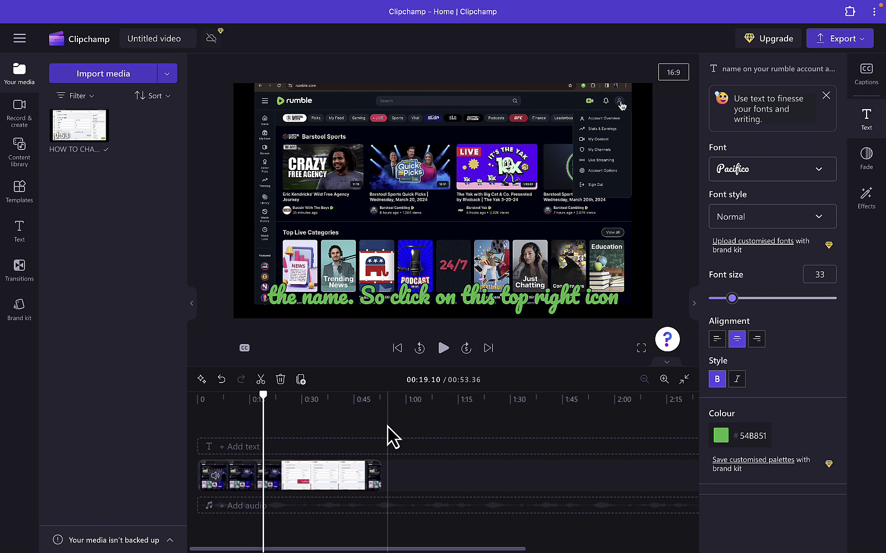
click(21, 234)
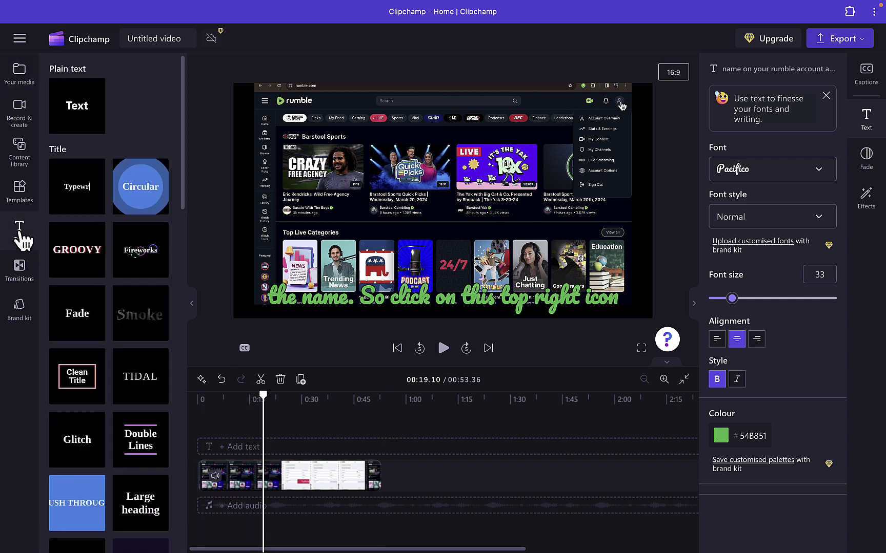
click(24, 200)
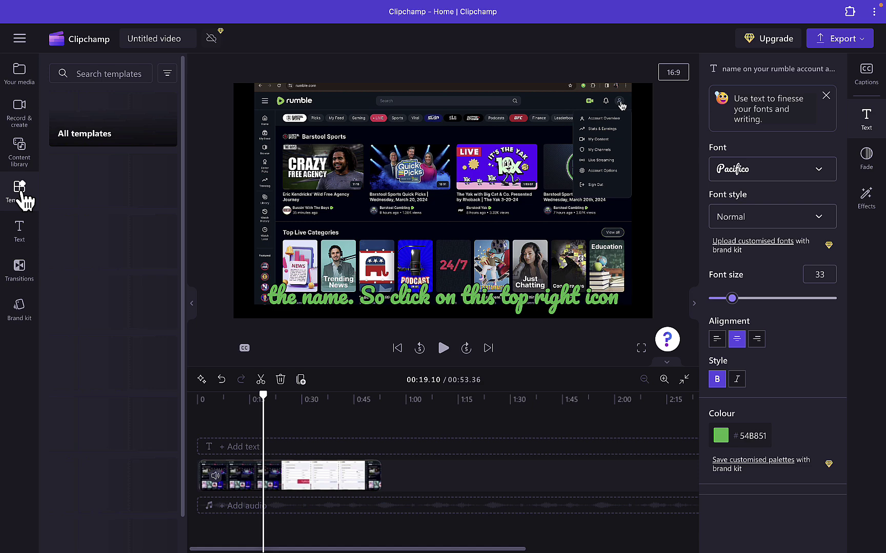